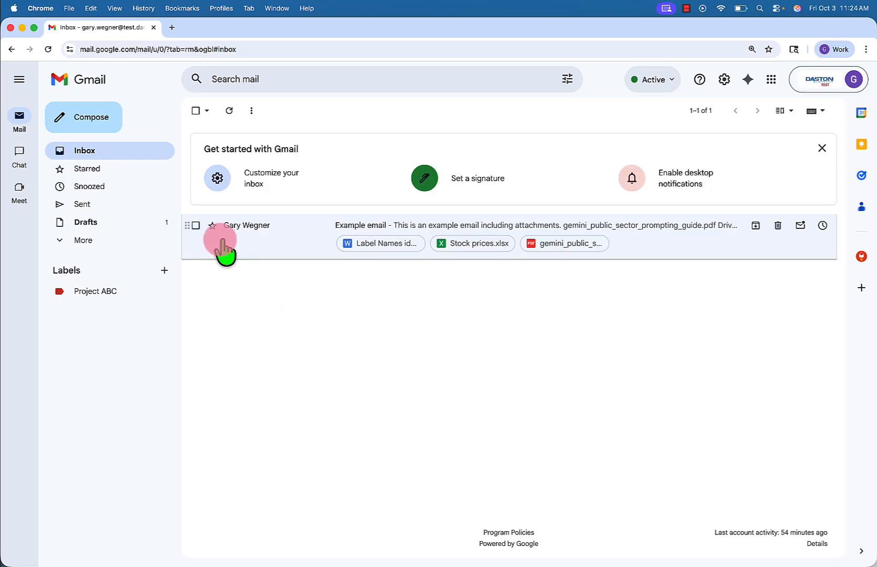
left_click(196, 226)
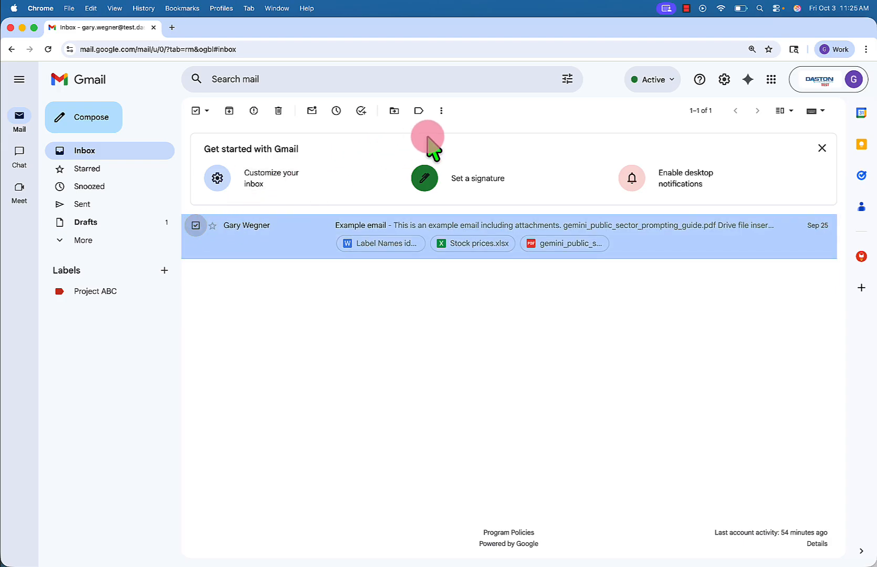
left_click(442, 112)
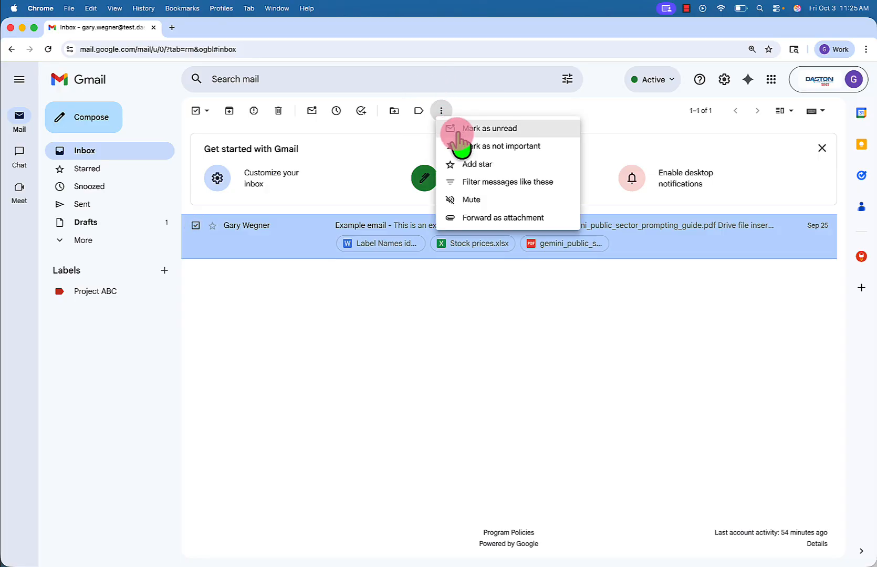
left_click(536, 182)
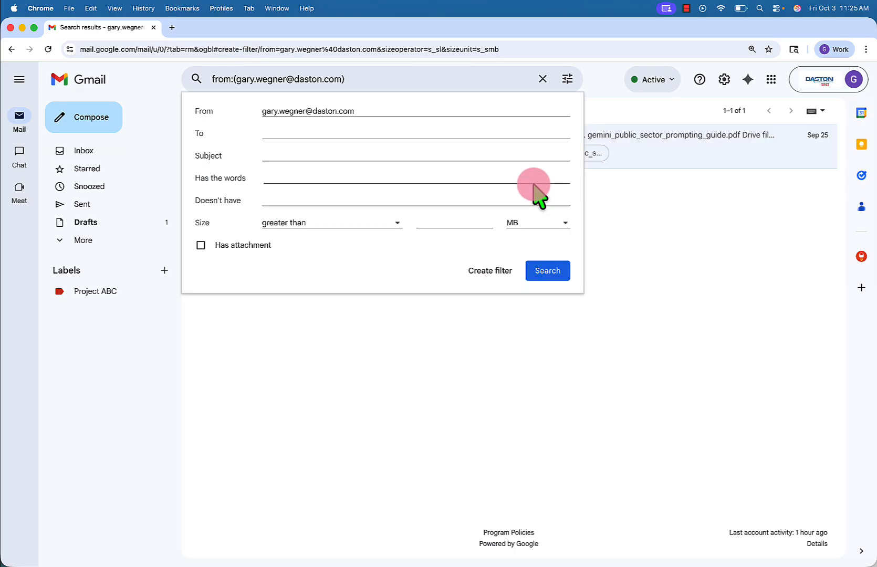
left_click_drag(385, 111, 252, 114)
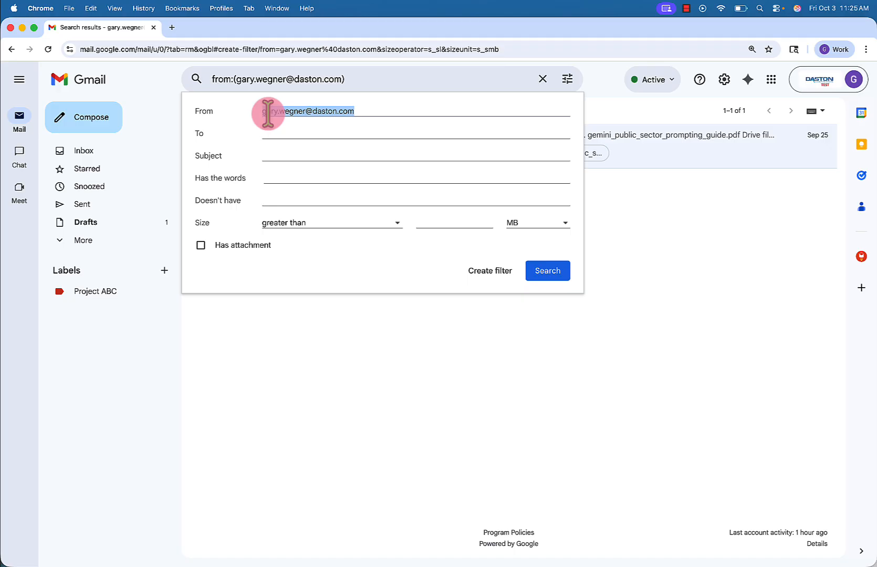
left_click(268, 112)
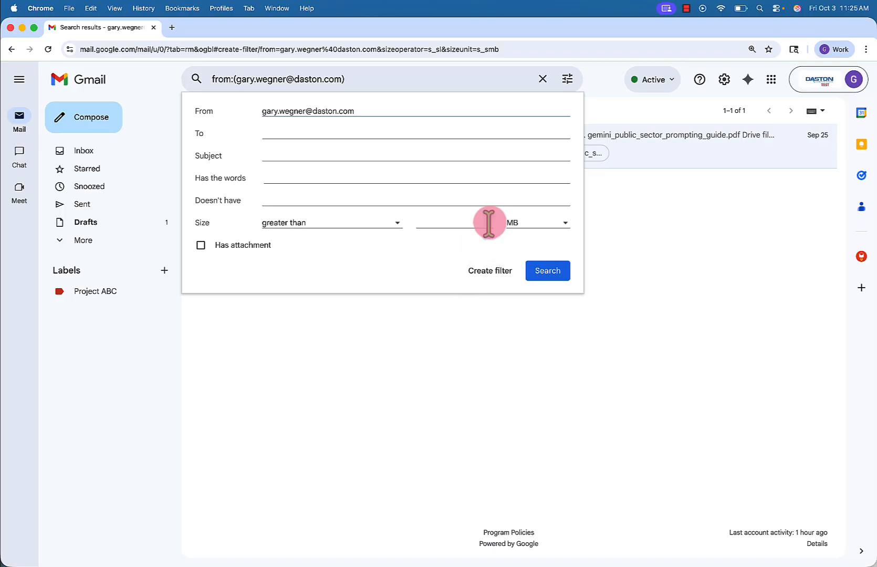
left_click(544, 87)
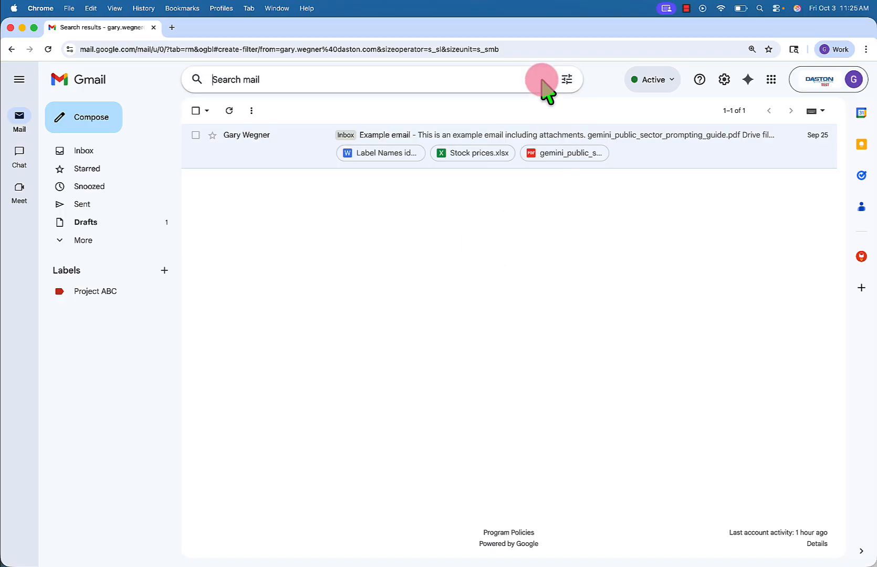
left_click(80, 153)
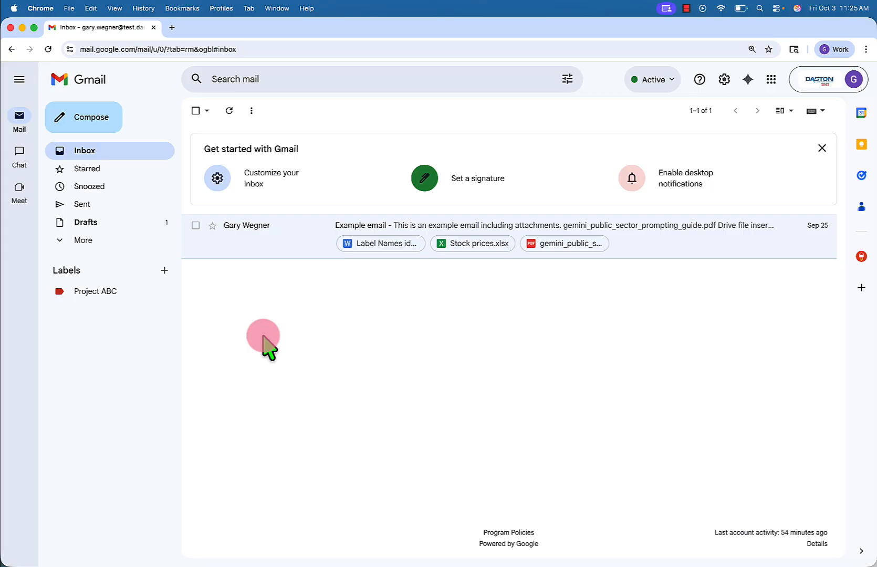
Look for the filter option among the opened example email's additional actions and in the mailbox's advanced search options.
left_click(284, 241)
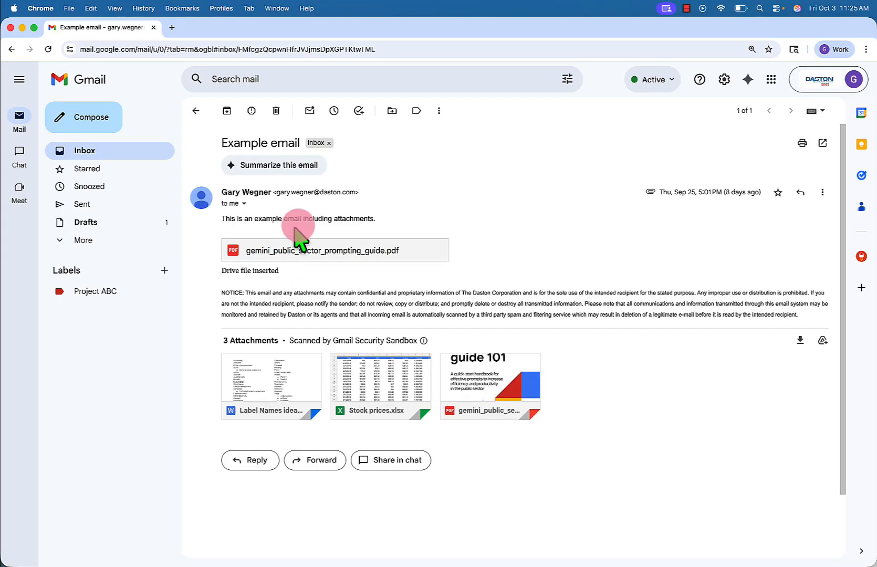
left_click(439, 110)
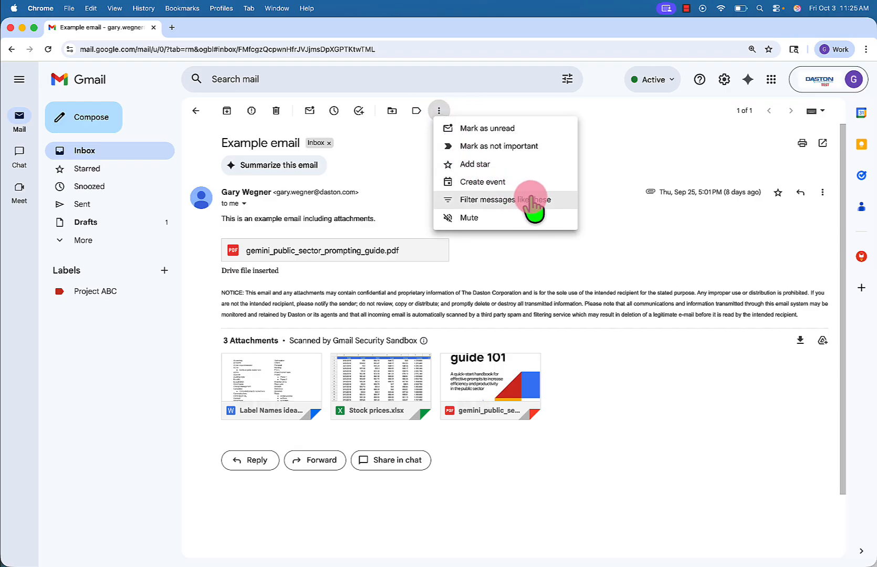
left_click(603, 182)
left_click(196, 111)
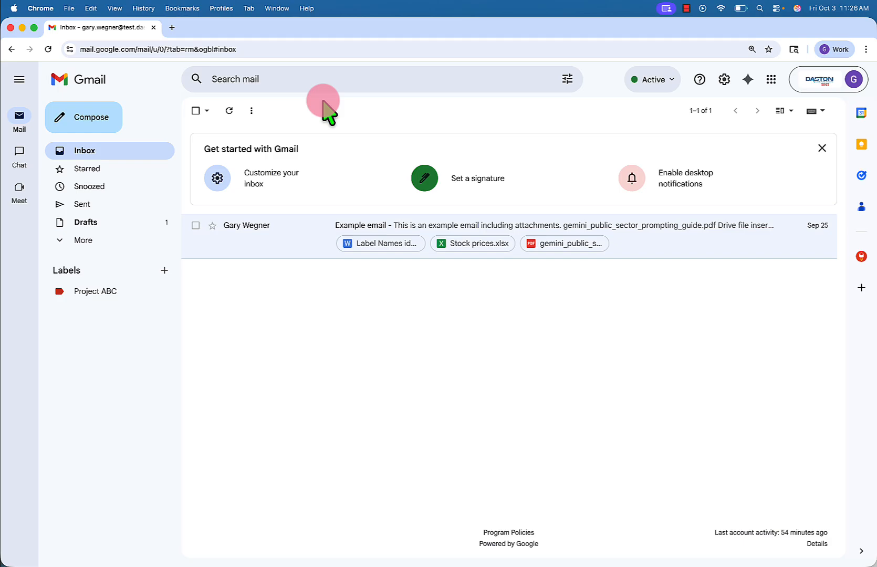
left_click(565, 84)
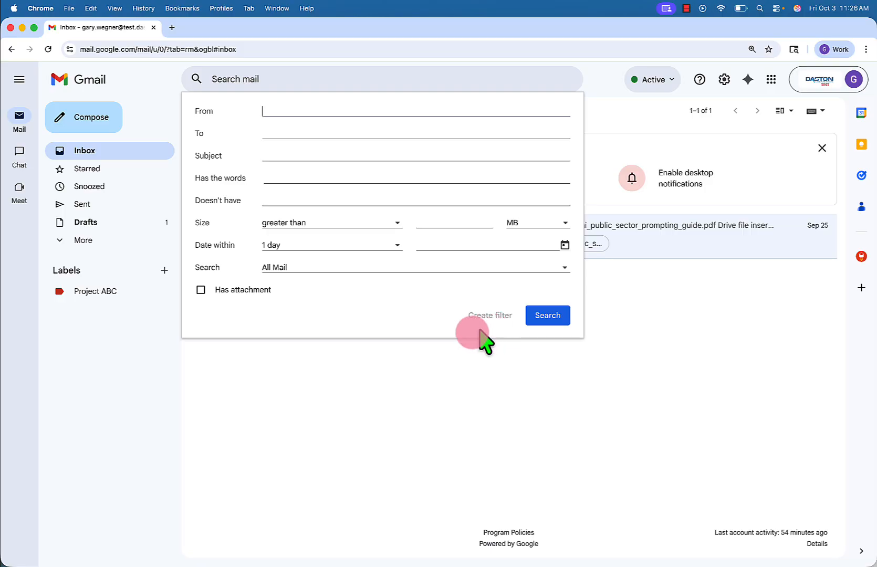
left_click(397, 370)
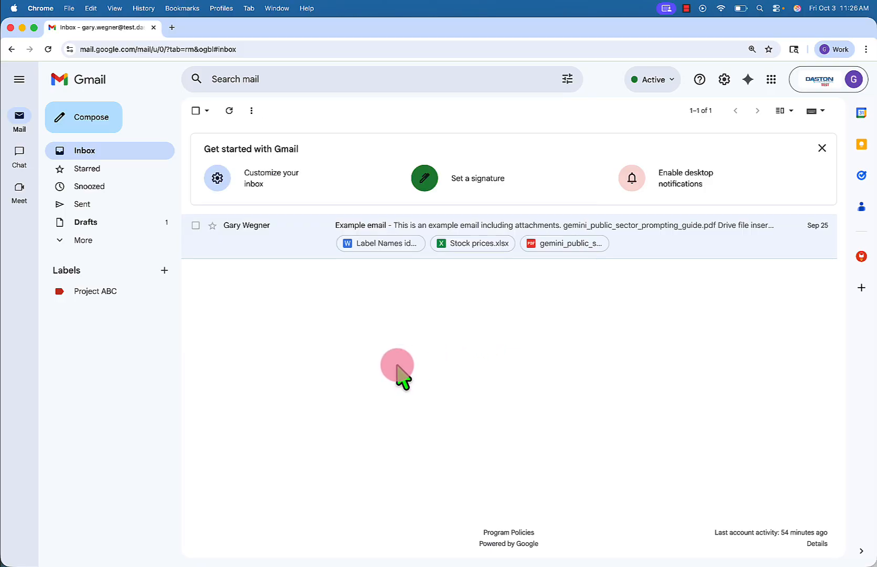
Start a filter for messages like the example email, keeping its sender as the only criterion, and continue to the filter actions.
left_click(195, 226)
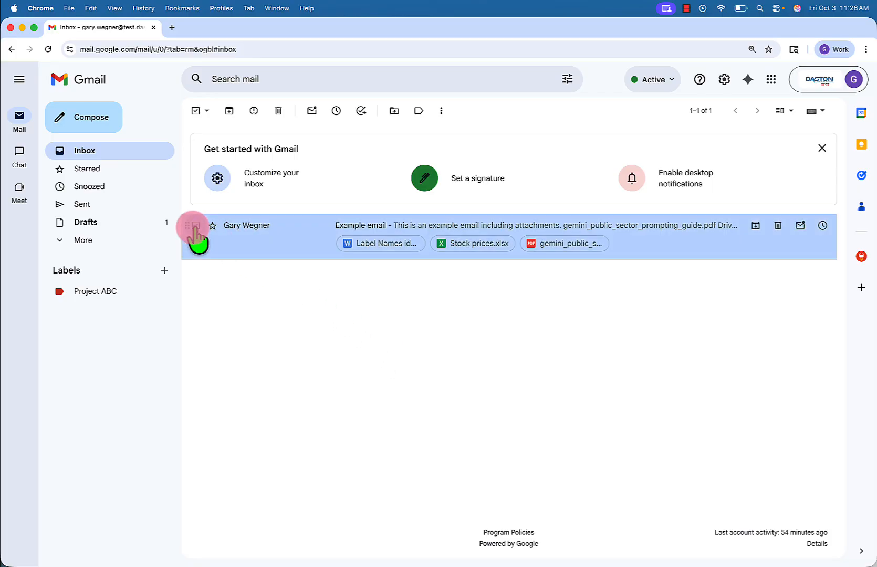
left_click(441, 112)
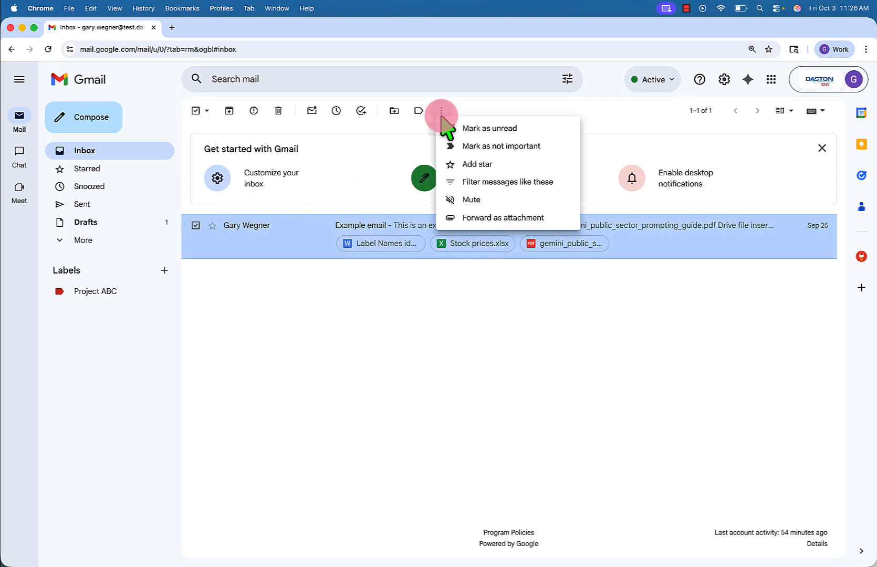
left_click(539, 182)
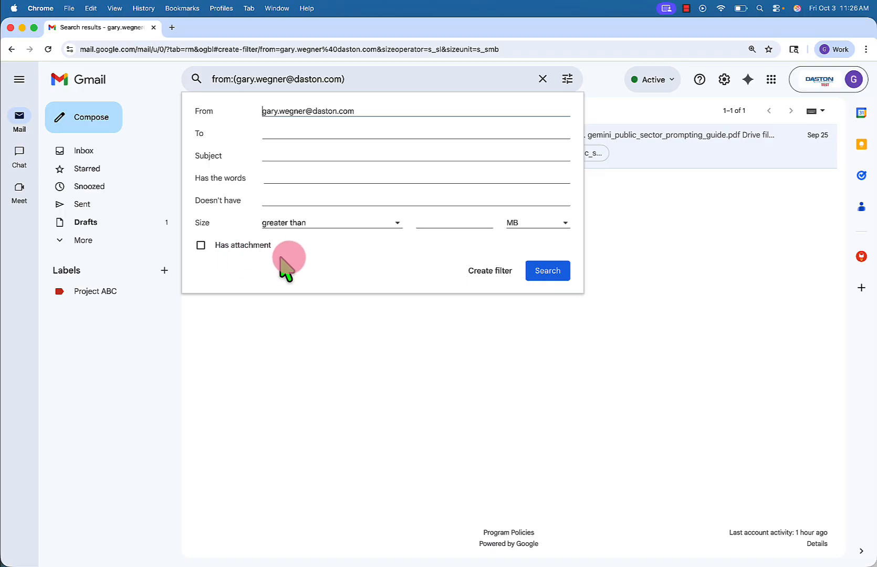
left_click(491, 271)
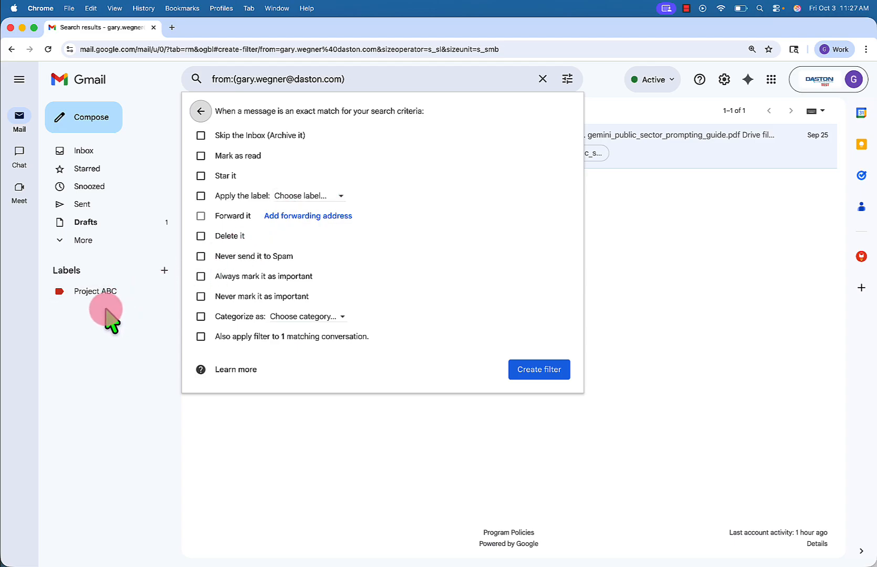
View the labels available for the filter and try to create it without any action selected.
left_click(337, 198)
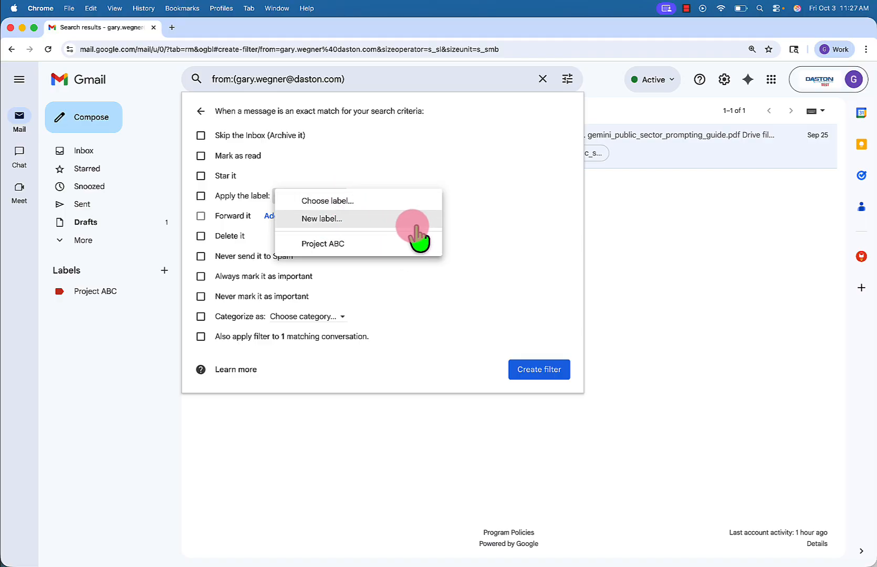
left_click(488, 209)
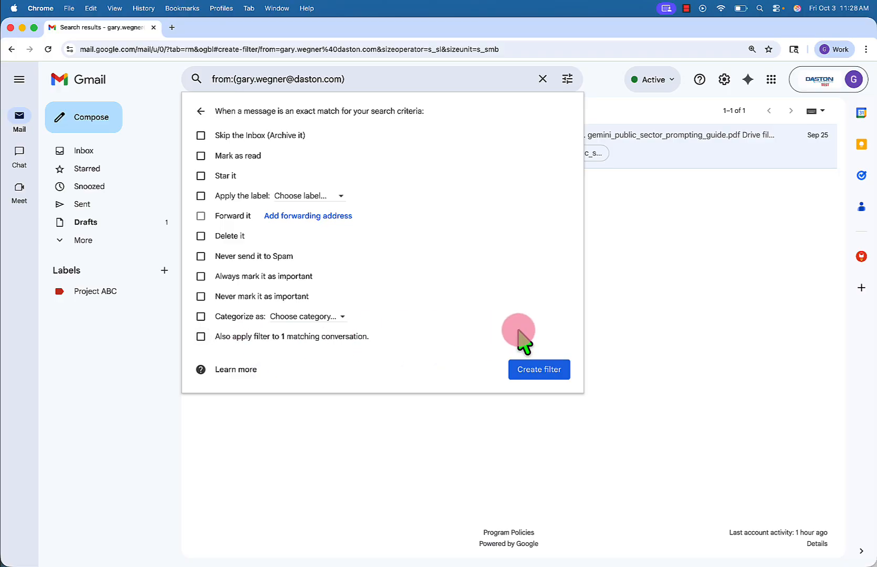
left_click(551, 372)
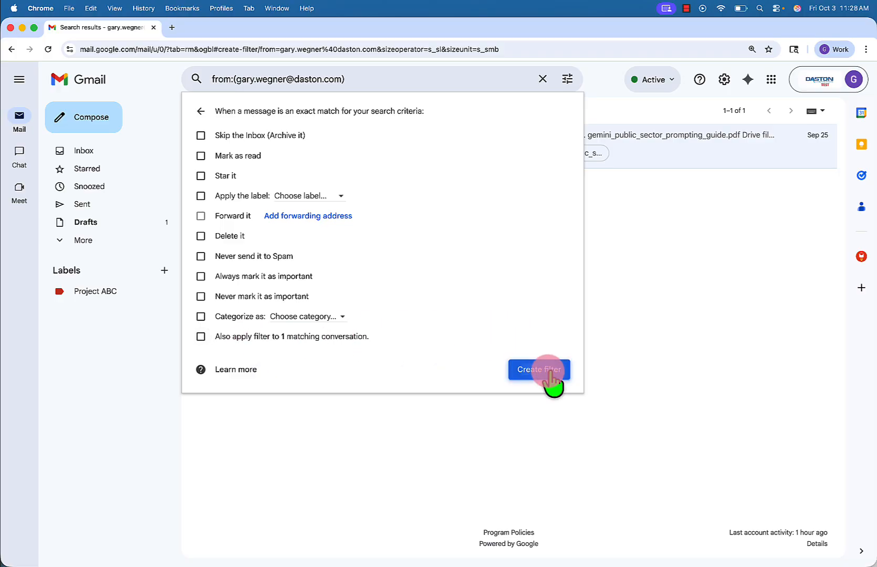
left_click(486, 344)
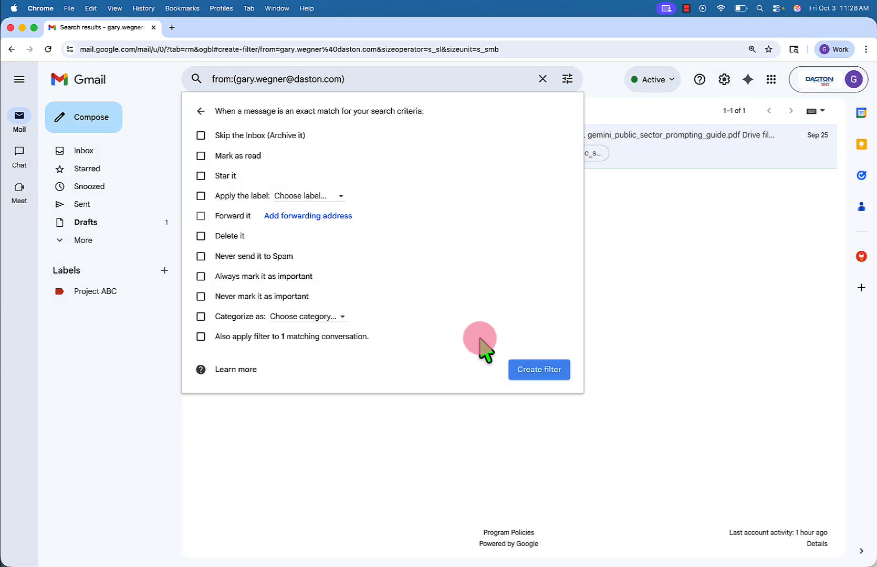
Set the filter to apply the label Project ABC to matching messages and create it.
left_click(202, 196)
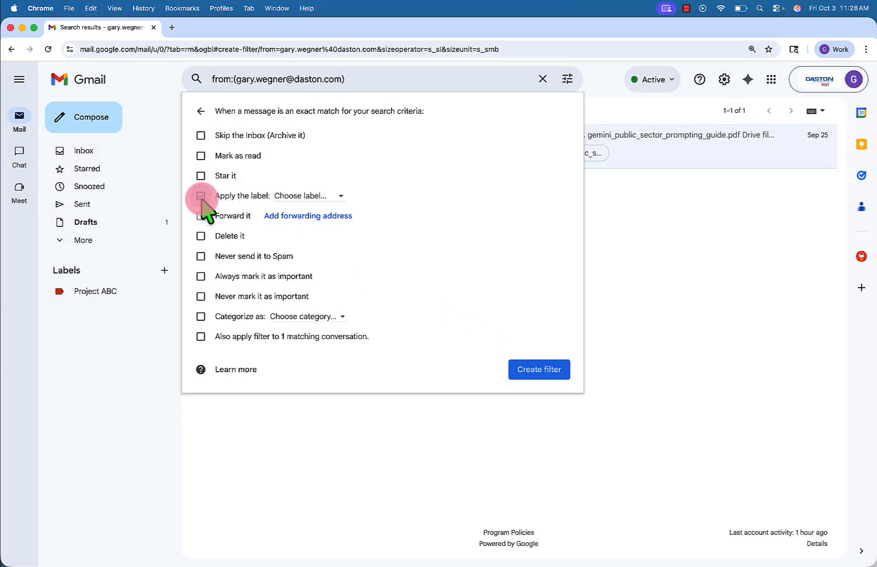
left_click(307, 196)
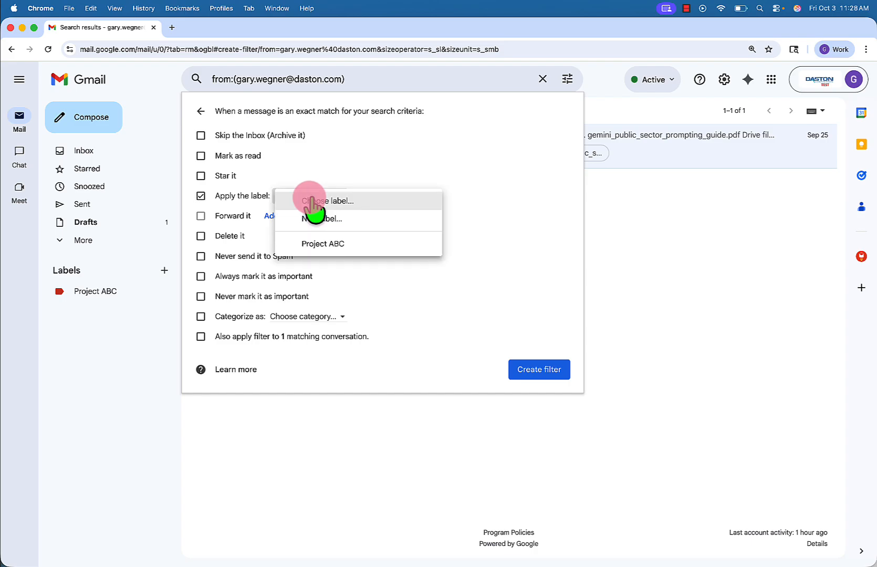
left_click(374, 243)
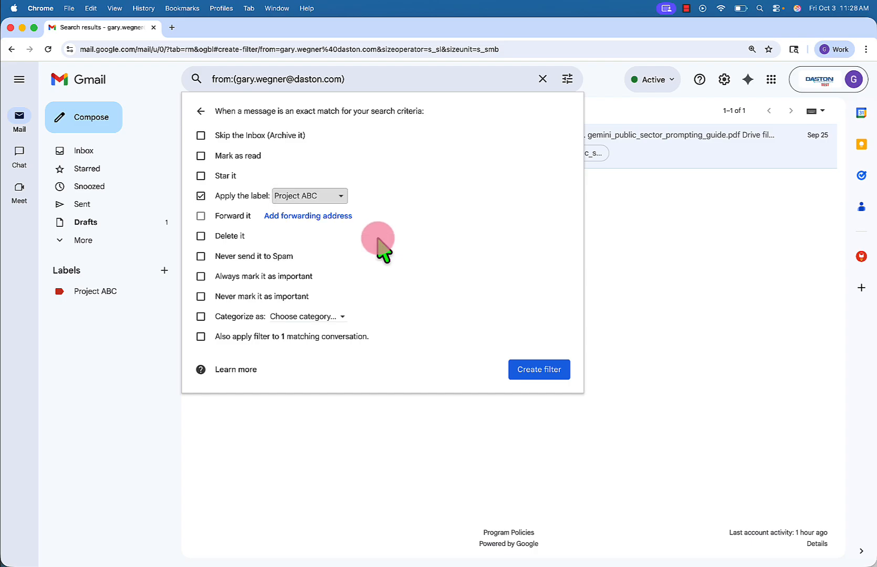
left_click(540, 371)
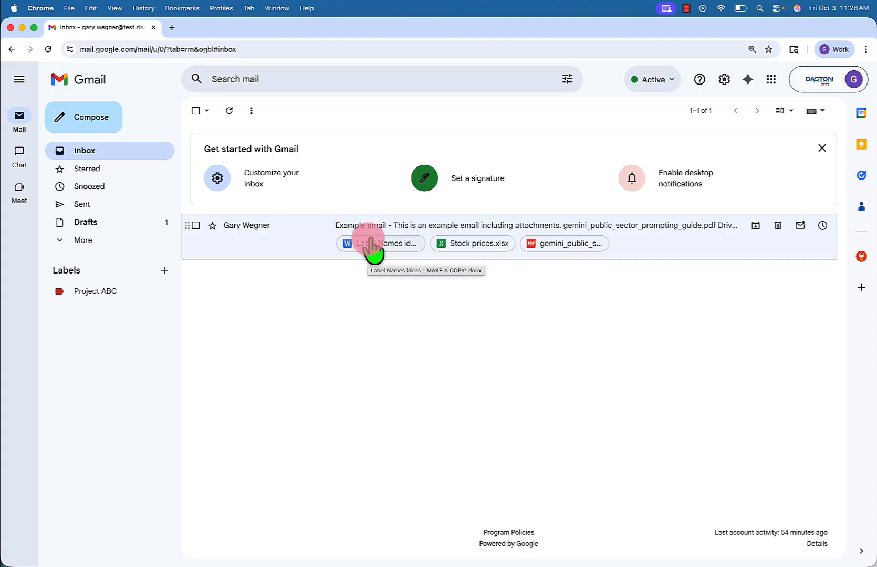
Open the Filters and Blocked Addresses section of the full mail settings.
left_click(725, 81)
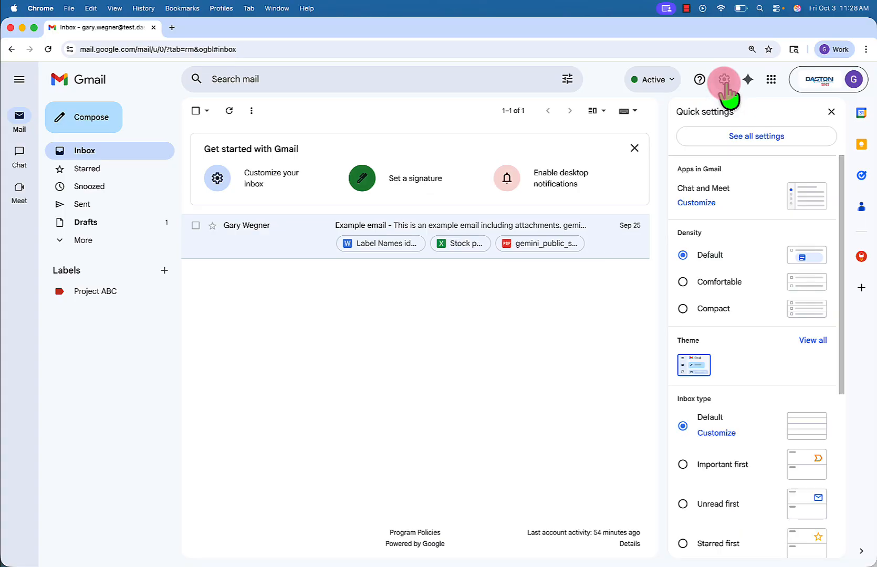
left_click(786, 136)
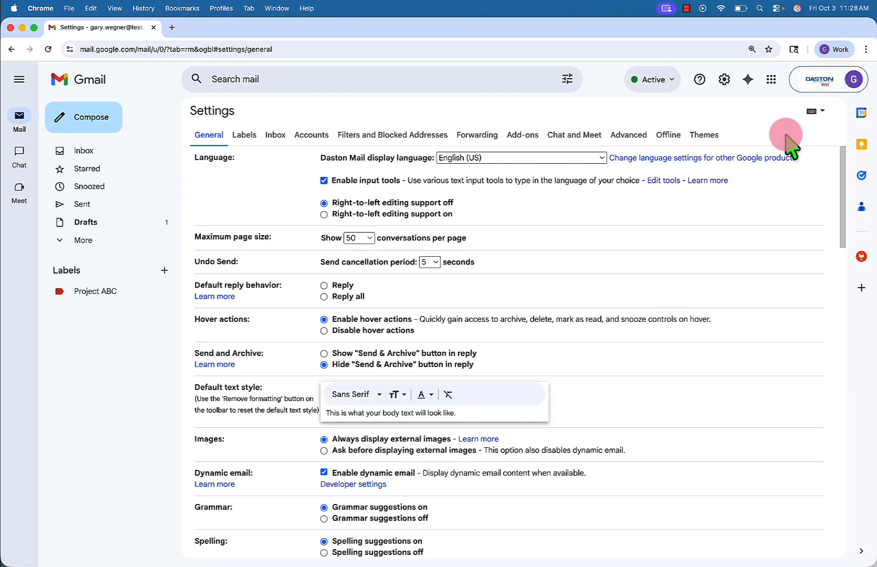
left_click(392, 138)
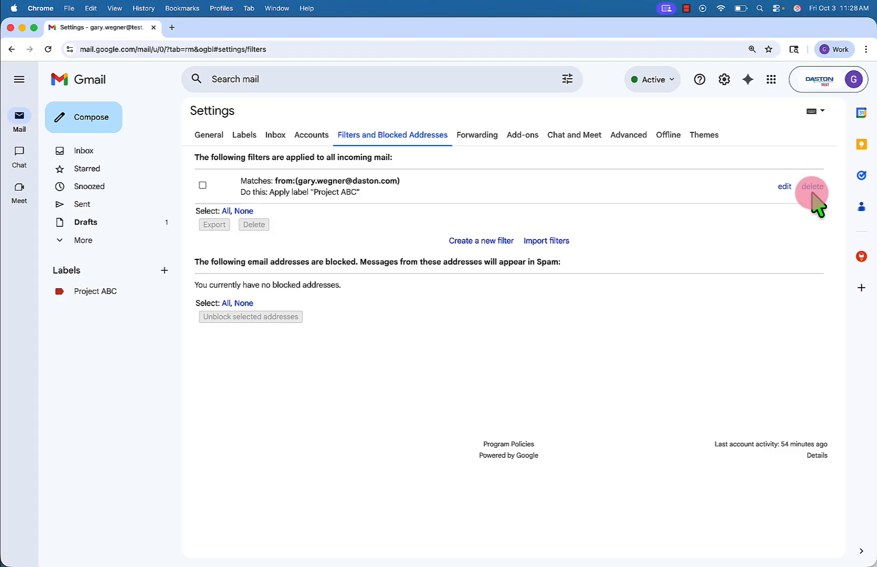
Edit the Project ABC filter, keep its sender criterion and label action, and save the update.
left_click(785, 187)
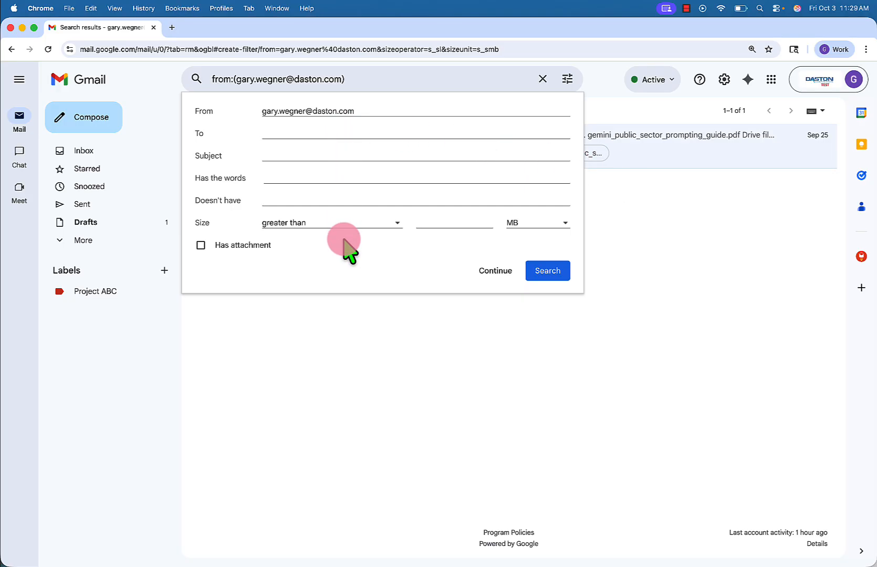
left_click(489, 271)
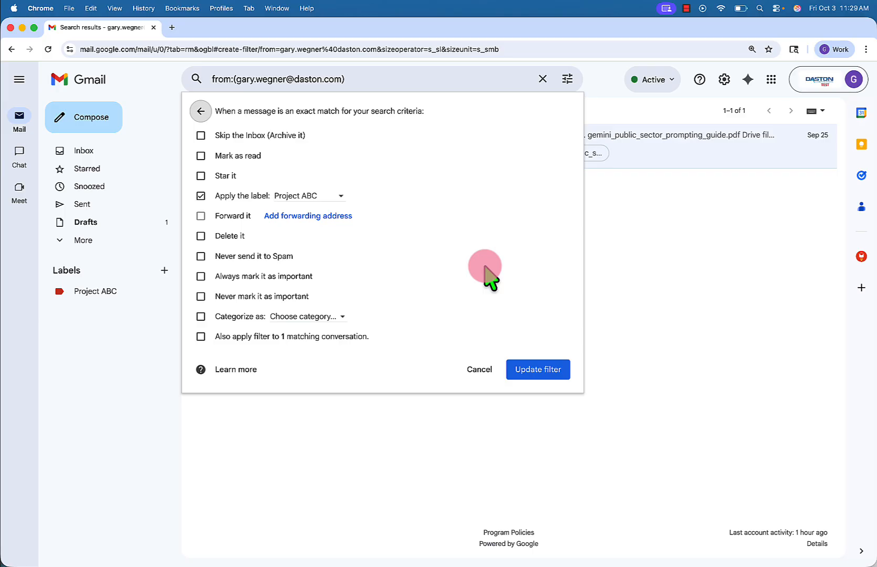
left_click(561, 370)
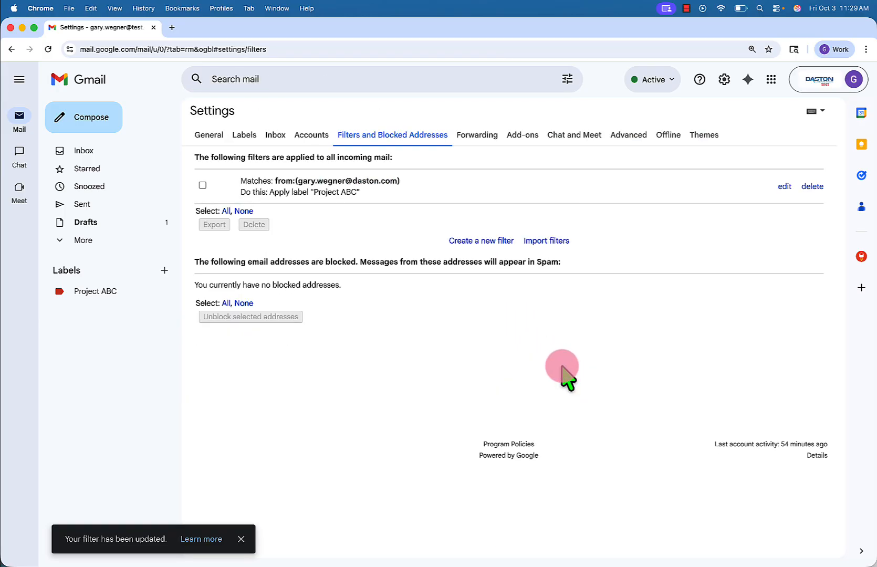